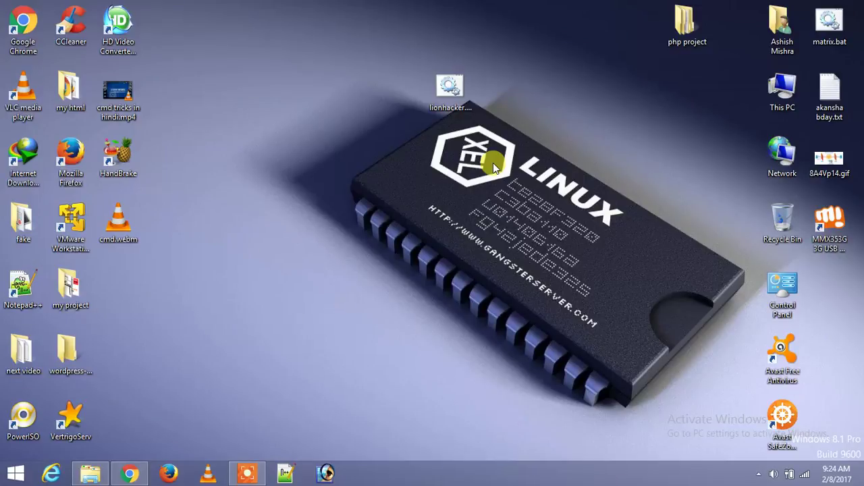
- Refresh the desktop, and view the Testy Codiez YouTube channel in Chrome before minimizing the browser
right_click(370, 96)
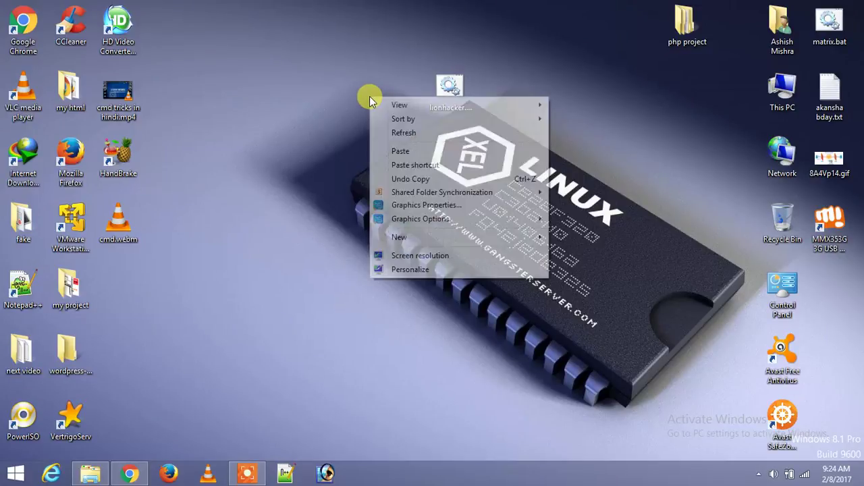
click(392, 132)
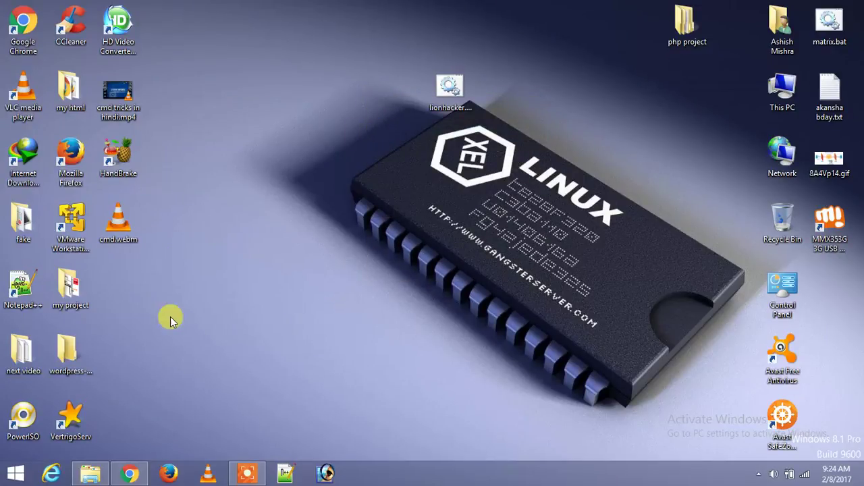
click(130, 473)
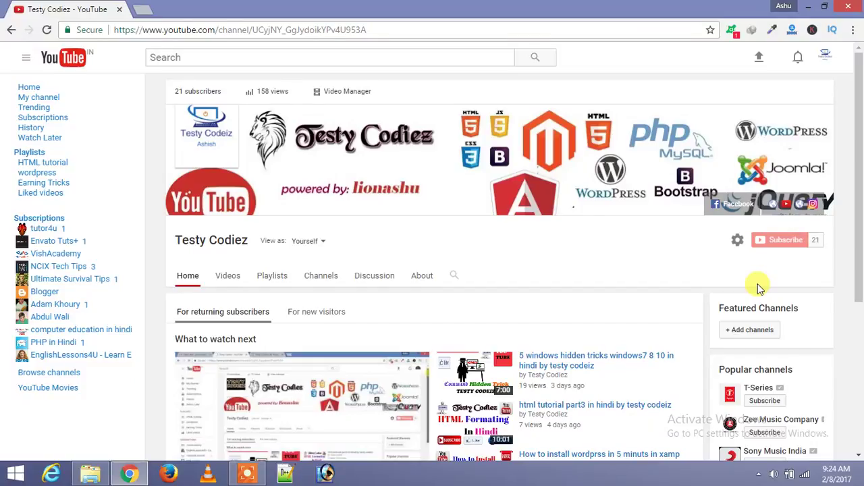
click(809, 7)
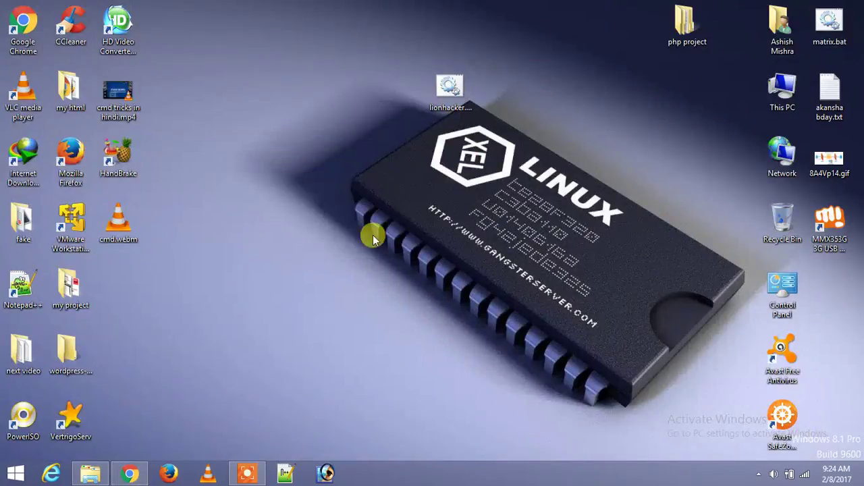
- Check the file size of the desktop video cmd.webm in its properties
right_click(124, 220)
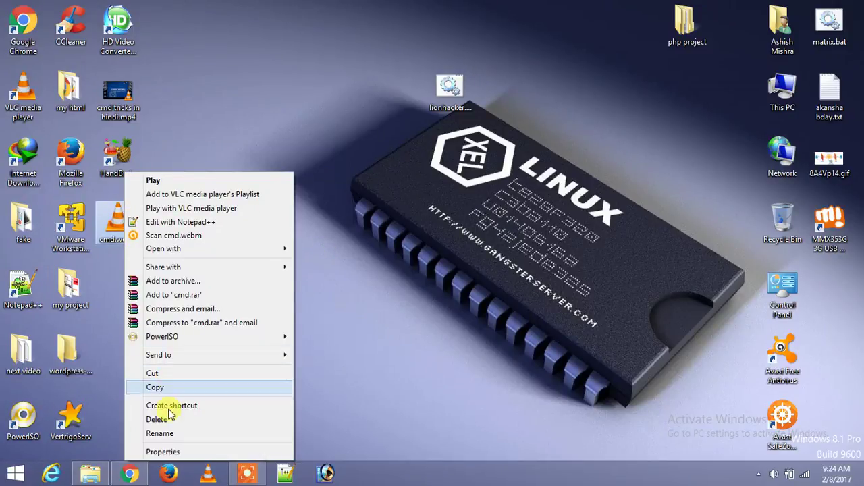
click(169, 452)
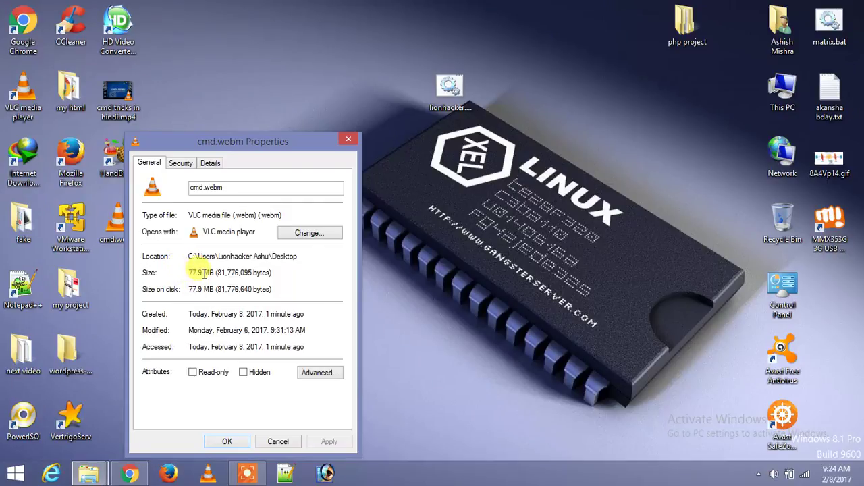
click(355, 139)
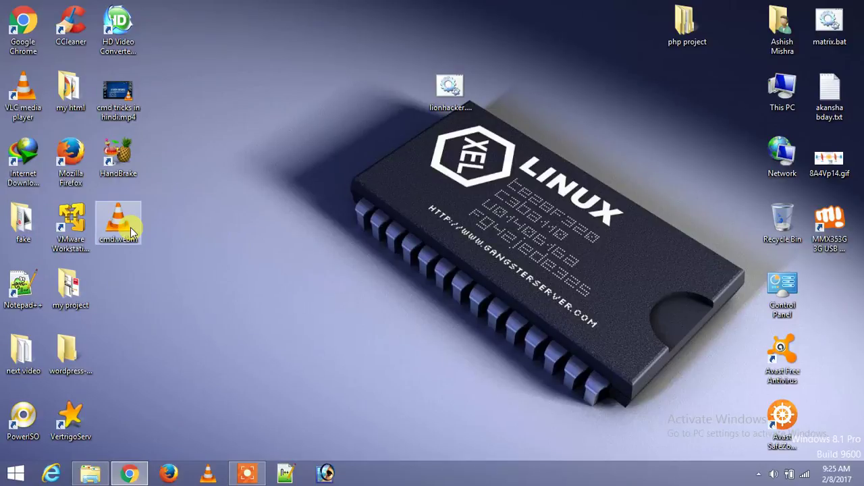
- Play cmd.webm from the desktop in full screen, and close the player
double_click(131, 227)
double_click(520, 206)
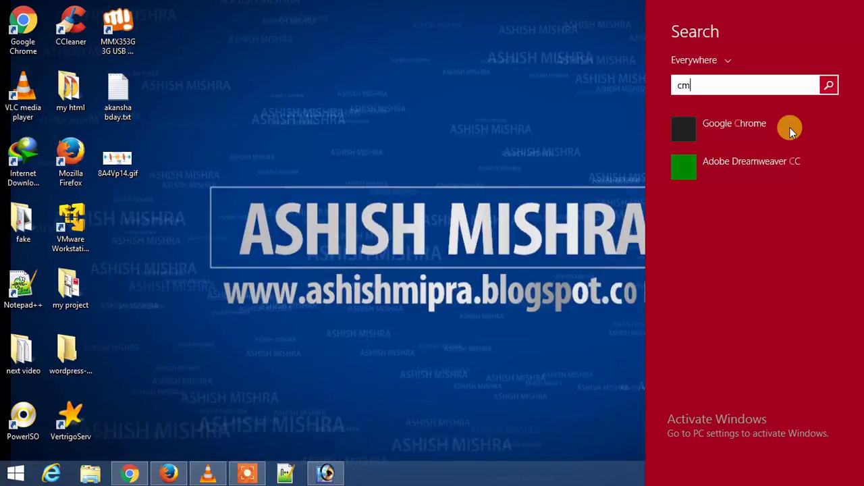
double_click(410, 204)
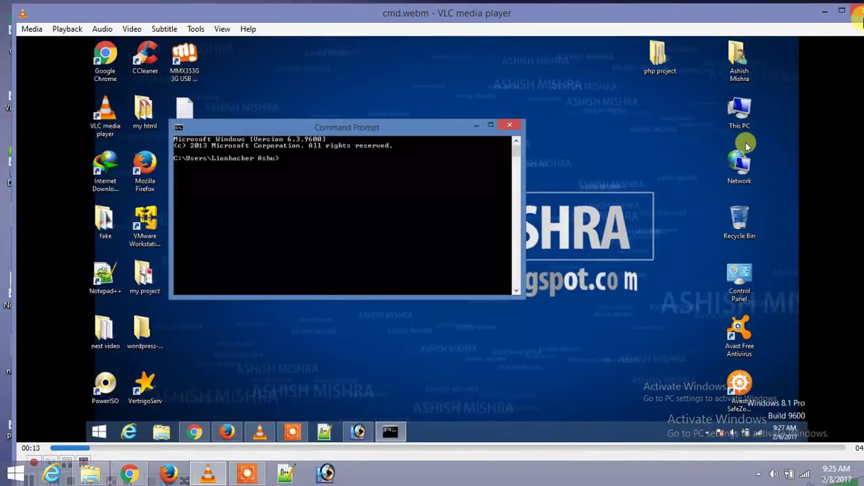
click(857, 9)
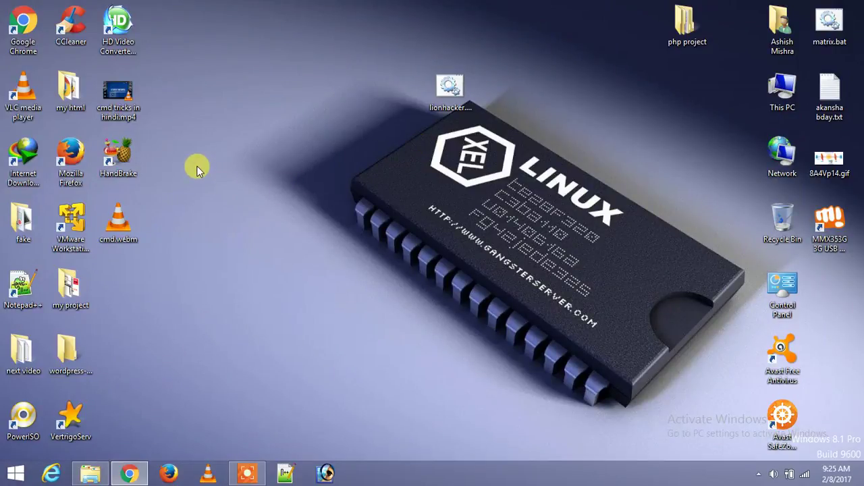
- Switch to VLC media player and load cmd.webm from the Desktop folder for conversion, continuing to the Convert settings
click(200, 477)
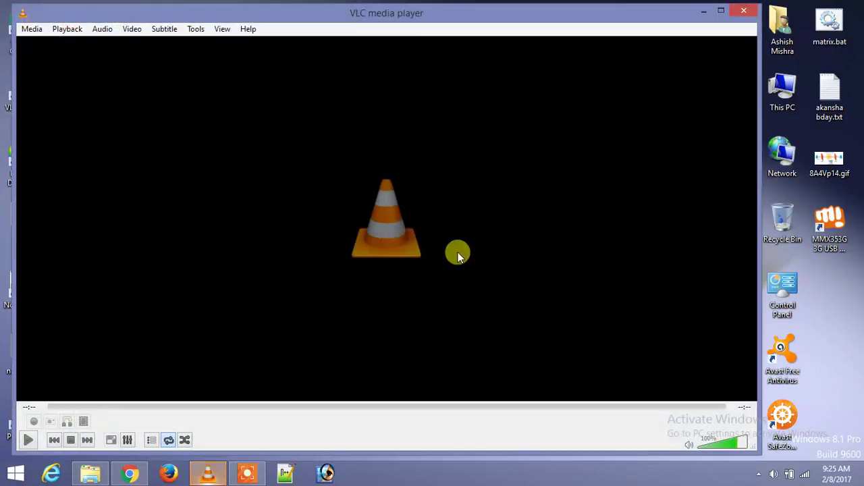
click(29, 29)
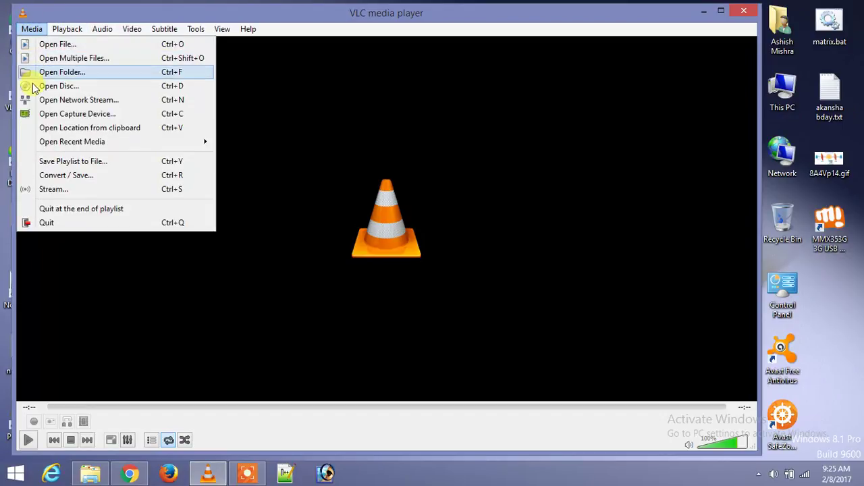
click(52, 175)
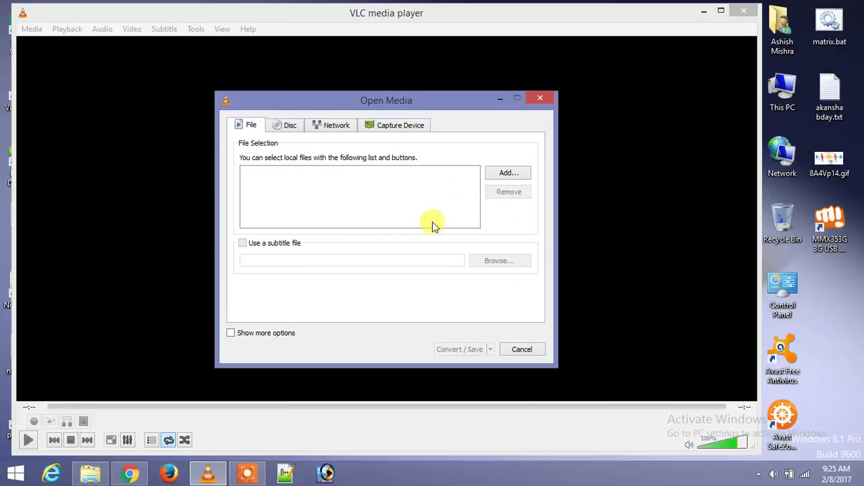
click(503, 173)
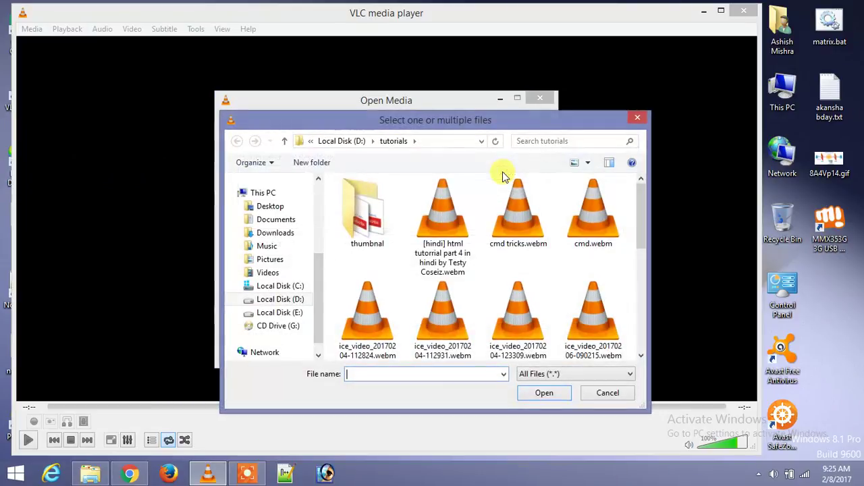
click(270, 207)
drag(643, 199, 642, 276)
double_click(415, 230)
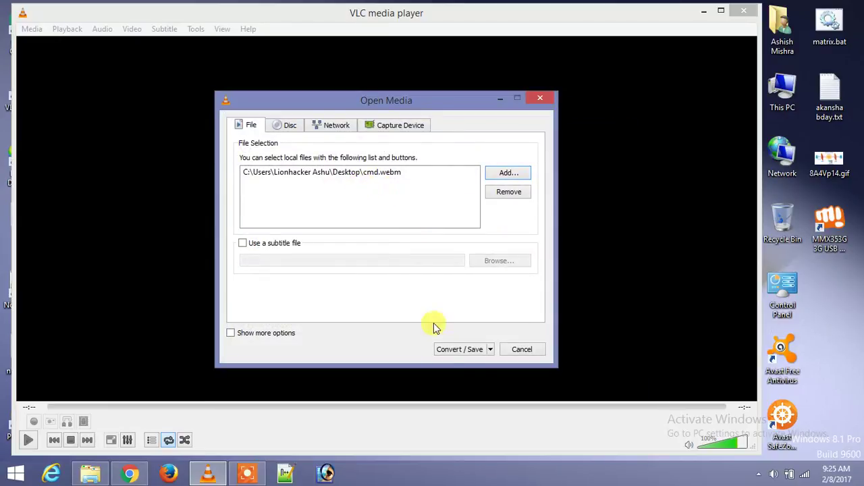
click(491, 350)
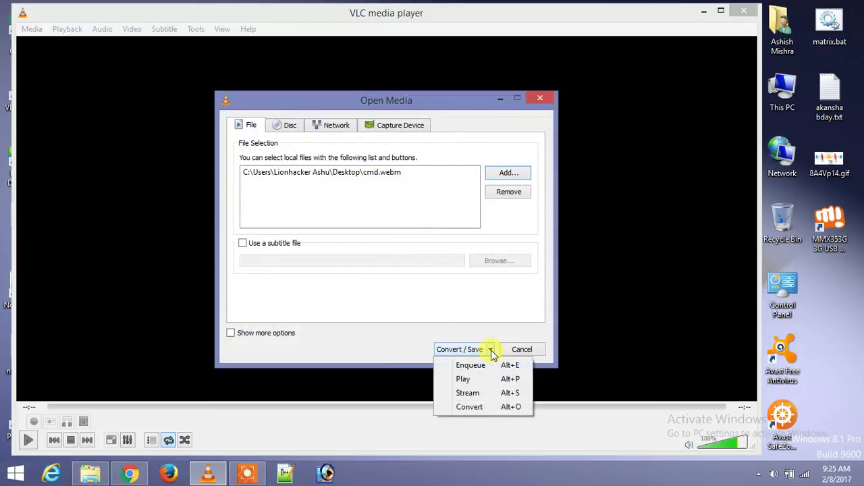
click(487, 407)
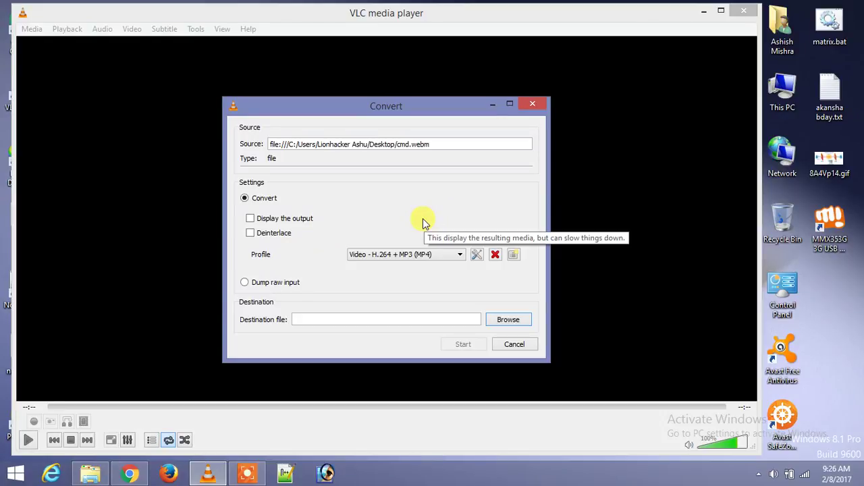
- Start a new conversion profile with MP4/MOV encapsulation, enabling video and keeping the original video track
click(514, 255)
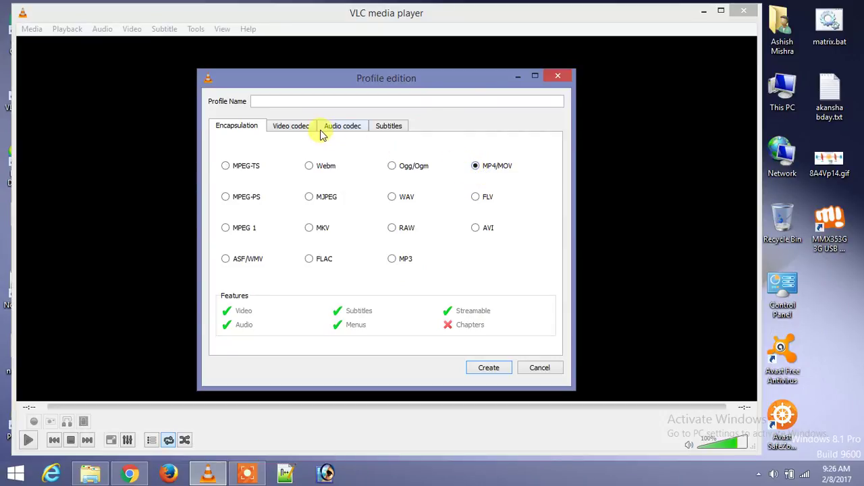
click(300, 129)
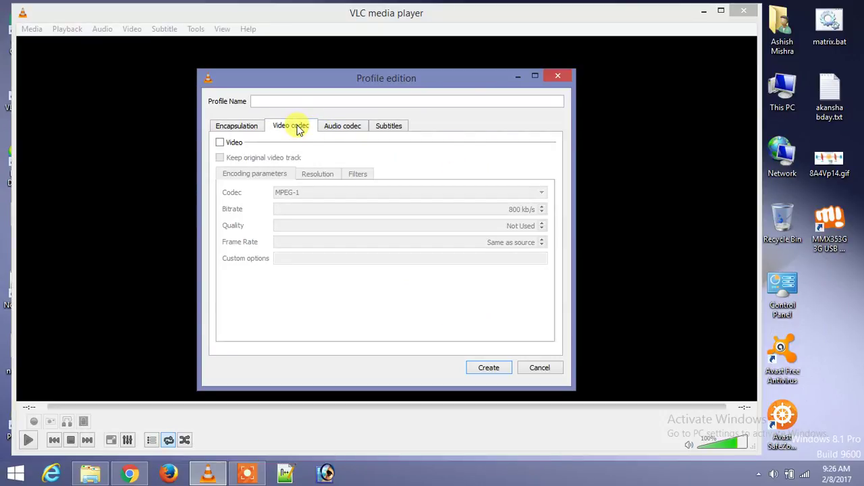
click(227, 143)
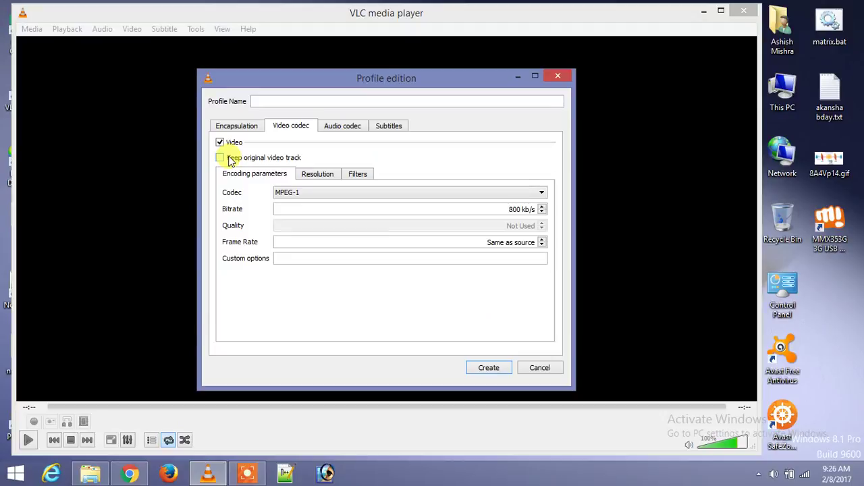
click(231, 159)
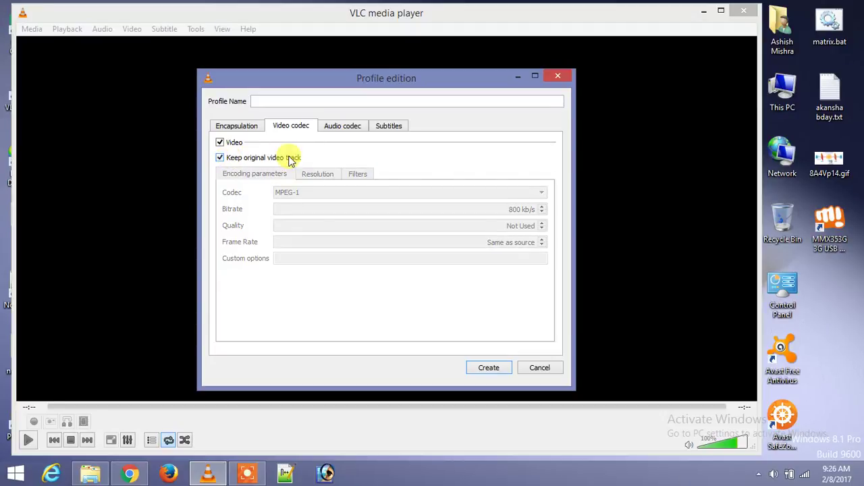
- Enable audio in the new profile and keep the original audio track
click(340, 128)
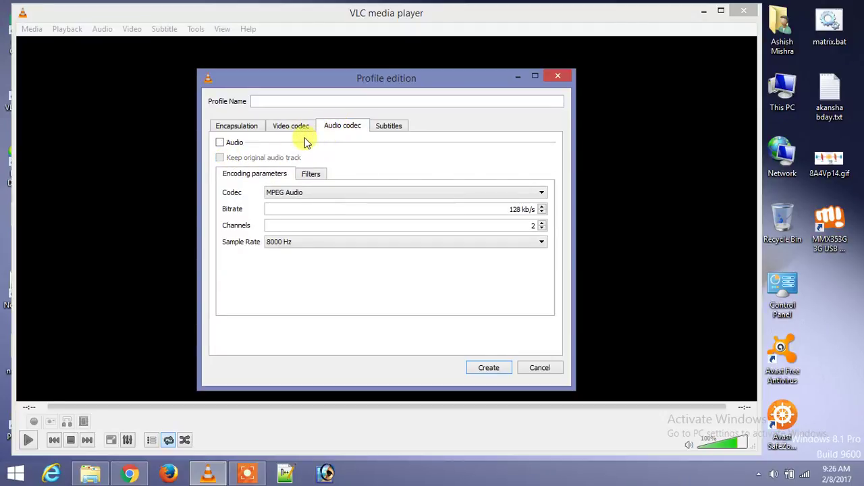
click(235, 143)
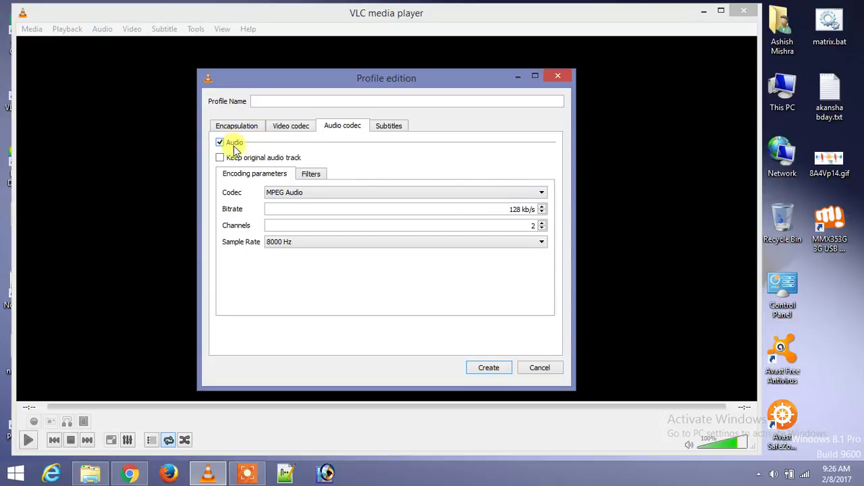
click(236, 160)
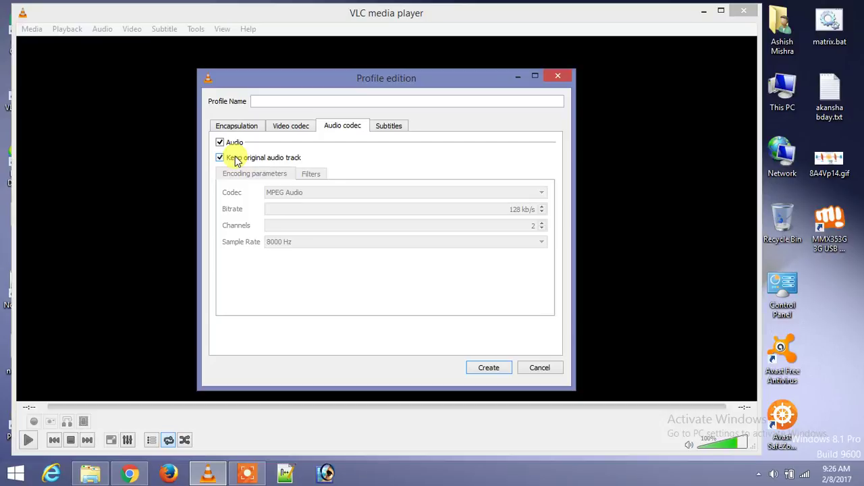
click(392, 129)
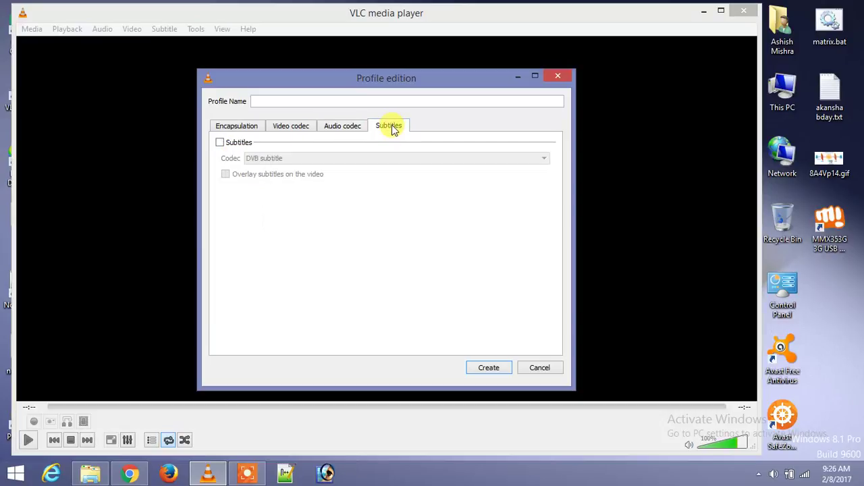
click(221, 142)
click(290, 158)
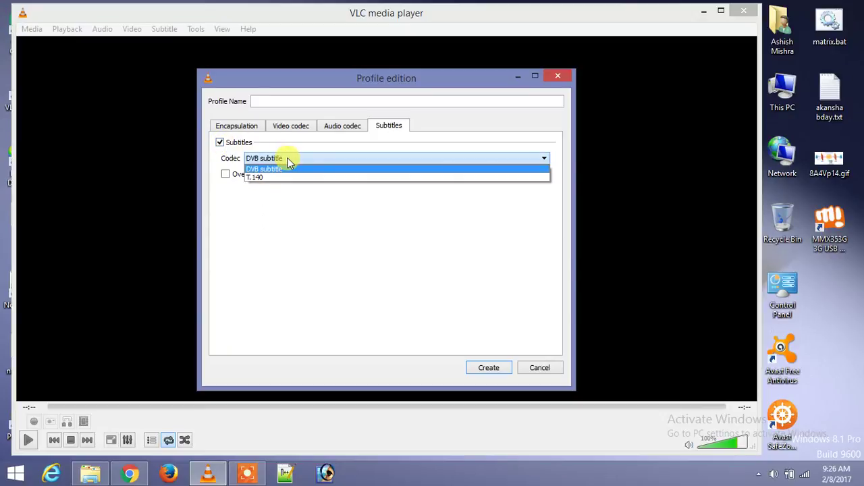
click(287, 162)
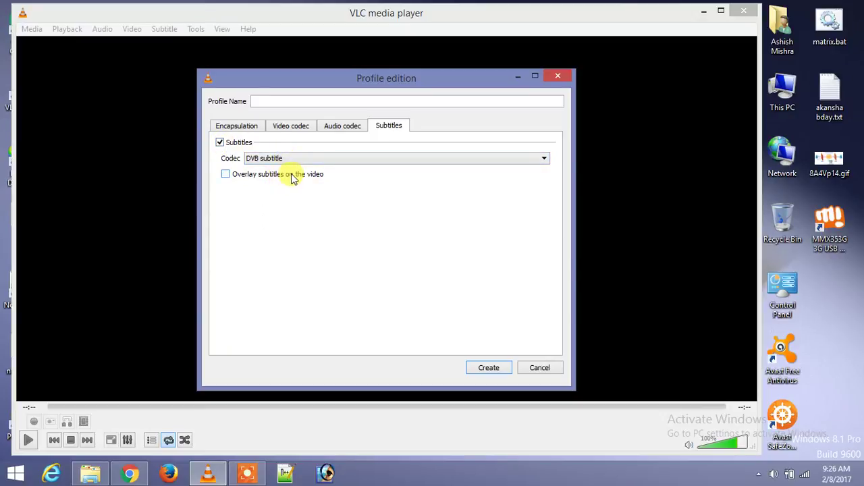
click(221, 143)
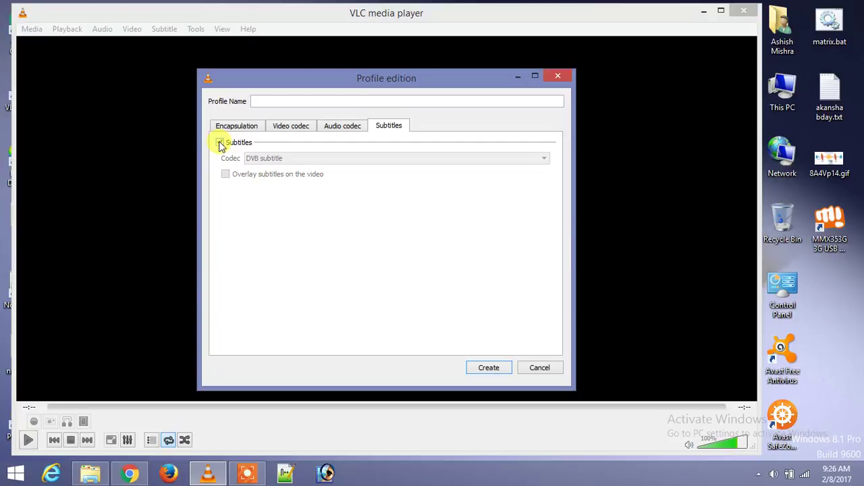
- Name the new profile lionhacker and create it
click(249, 129)
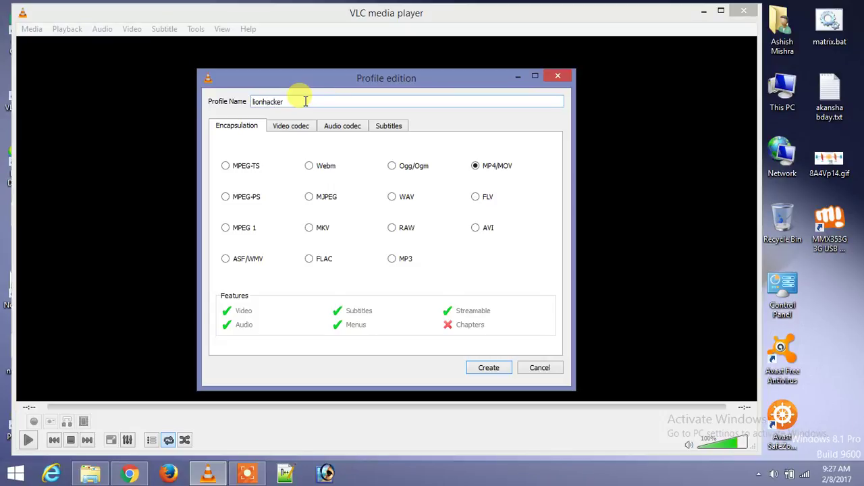
click(489, 368)
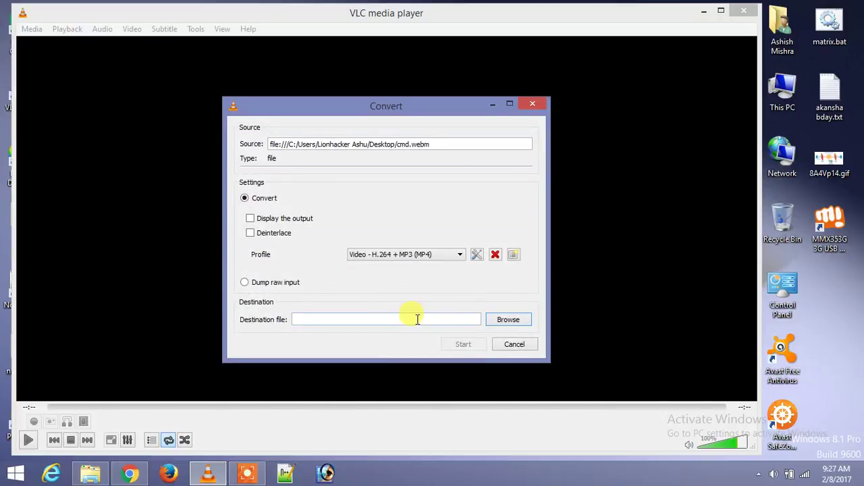
- Set the destination file to "cmd tricks in hindi by testy codeiz.mp4" on the Desktop and start the conversion
click(510, 320)
click(295, 207)
click(368, 354)
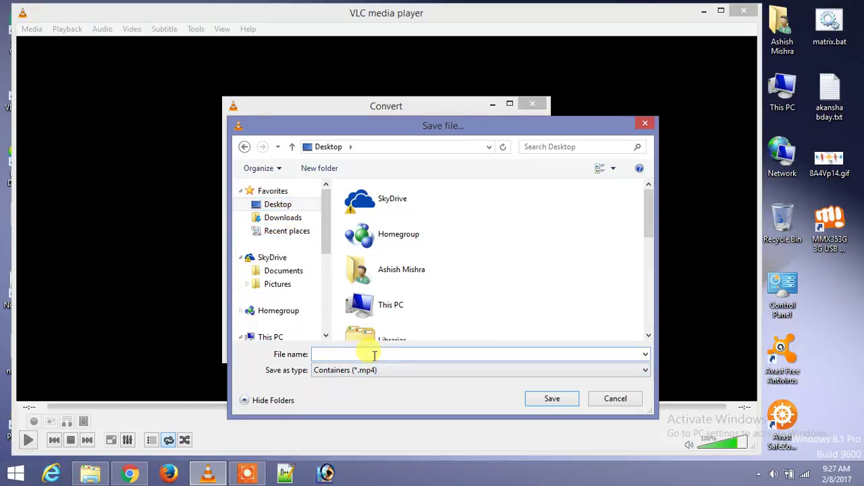
text(cmd tricks in hin)
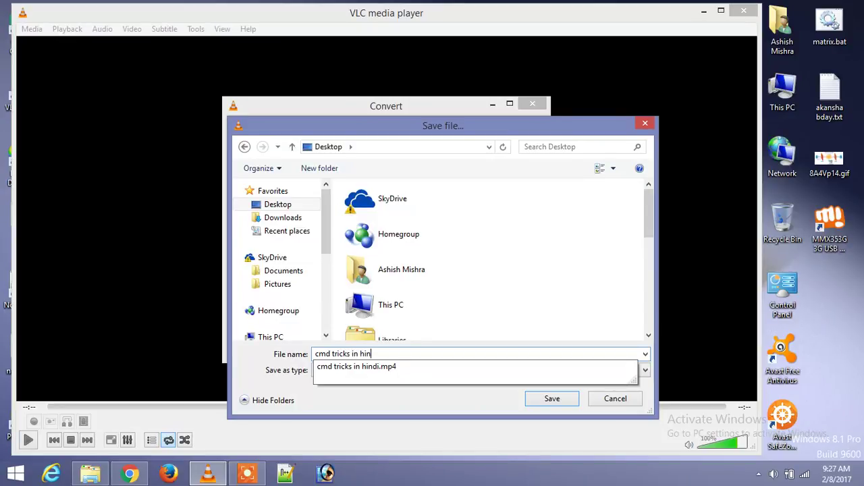
text(di by testy codeiz.mp4)
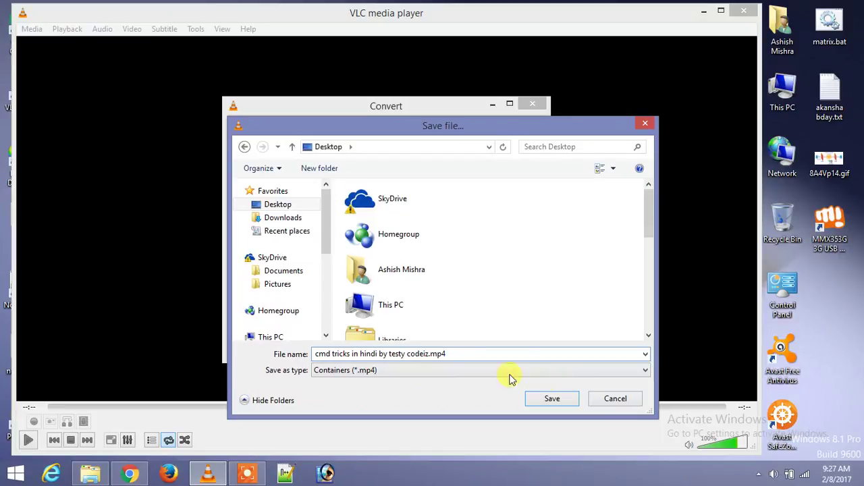
click(552, 399)
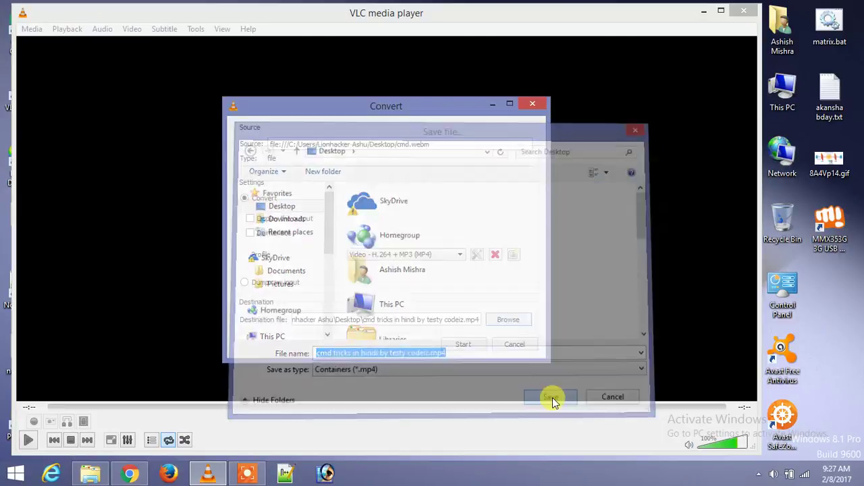
click(470, 343)
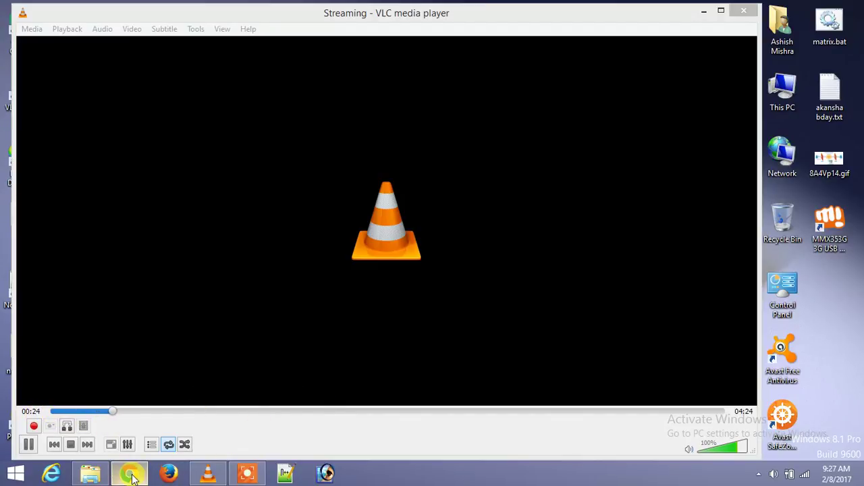
- Switch to Chrome and look over the Testy Codiez YouTube channel page while the conversion runs, minimizing the browser when done
mouse_move(129, 473)
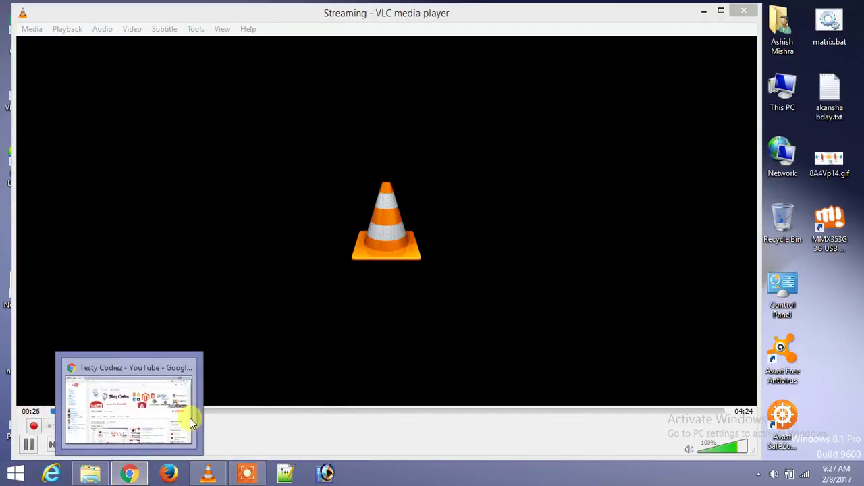
click(131, 473)
drag(858, 139, 861, 111)
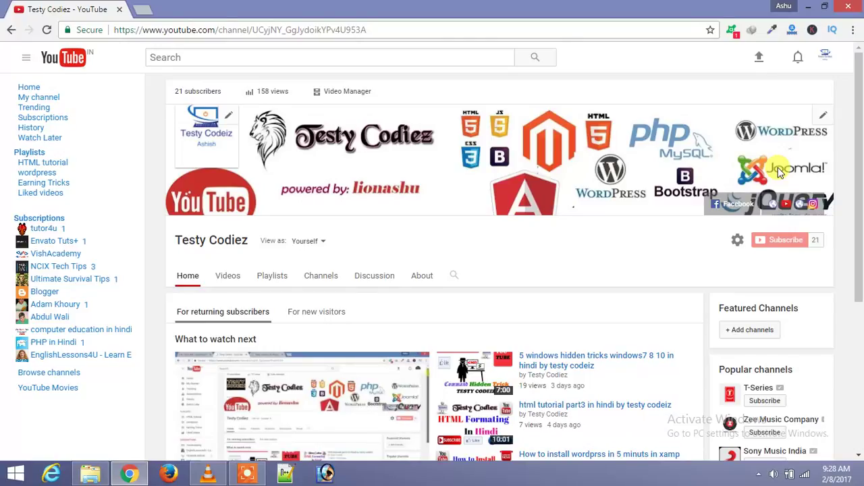
scroll(861, 316, down, 3)
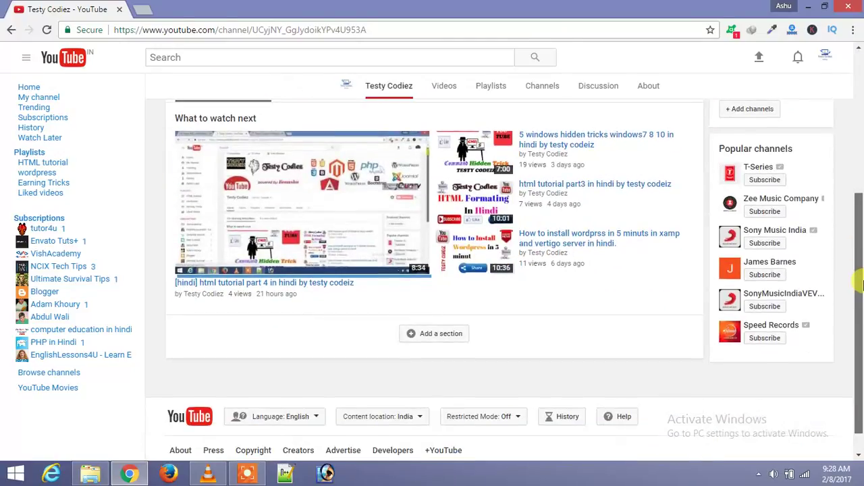
scroll(861, 316, up, 3)
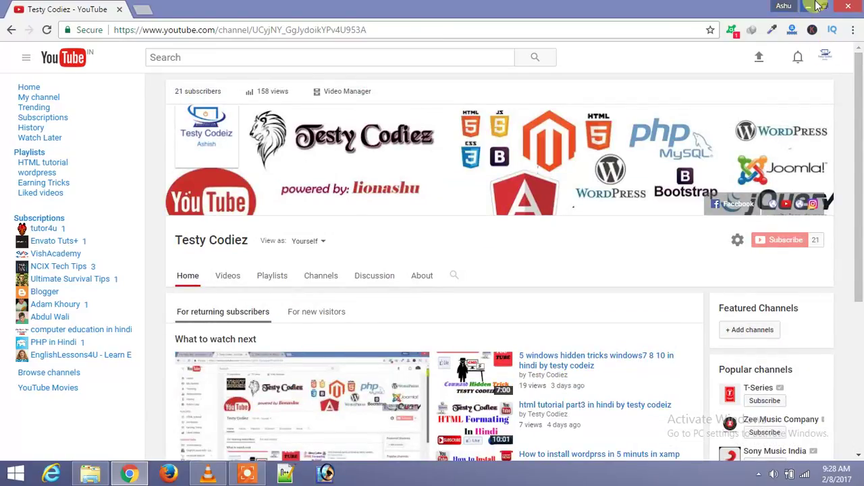
click(809, 6)
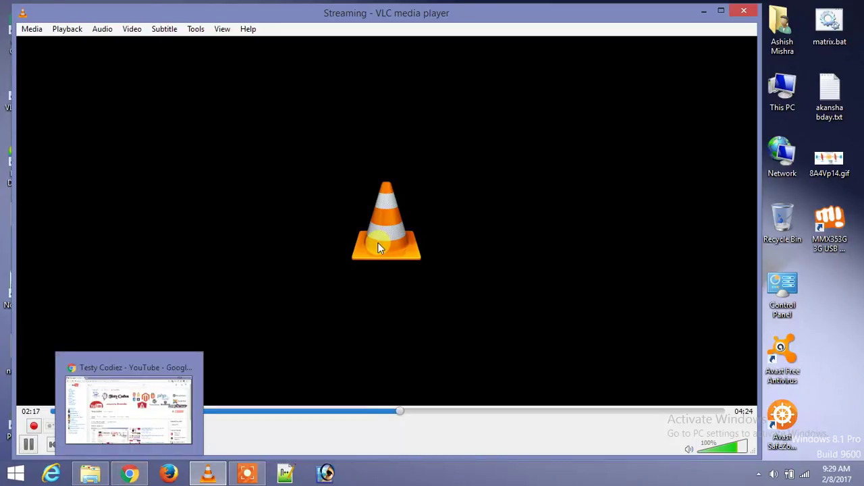
mouse_move(245, 478)
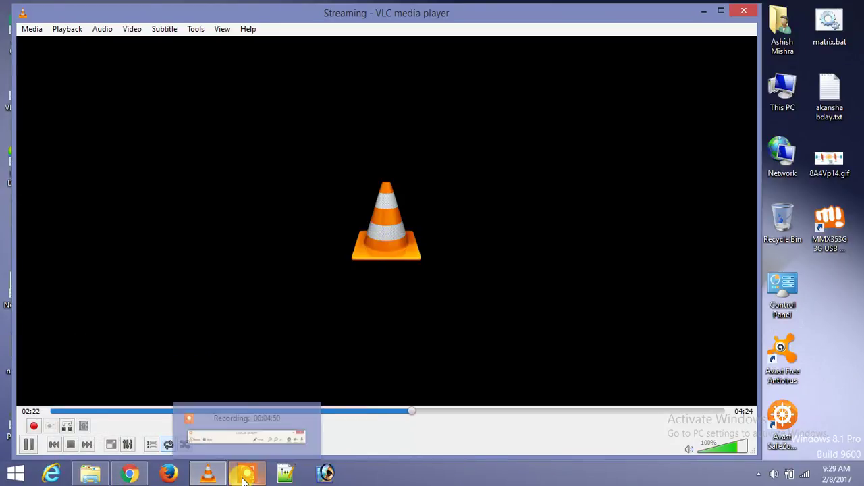
click(135, 476)
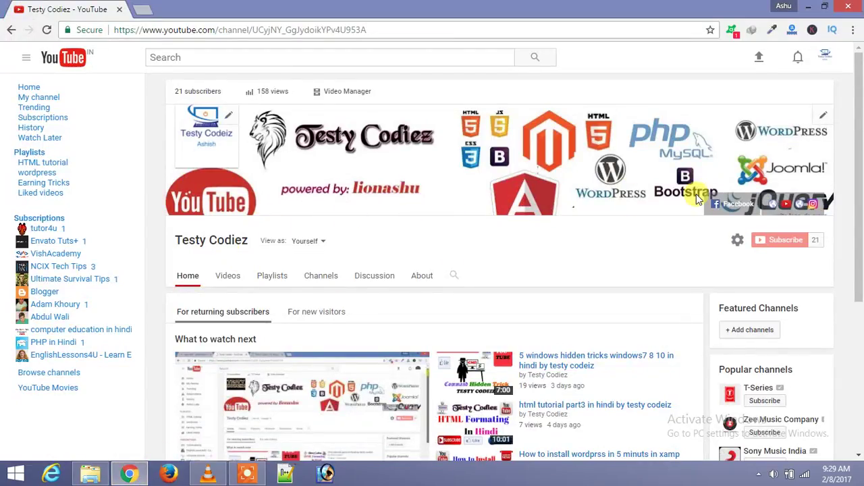
drag(859, 112, 859, 150)
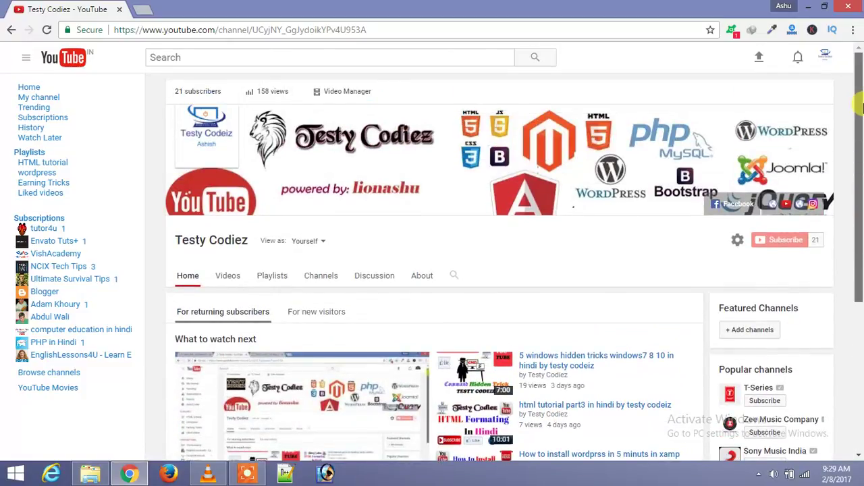
click(809, 6)
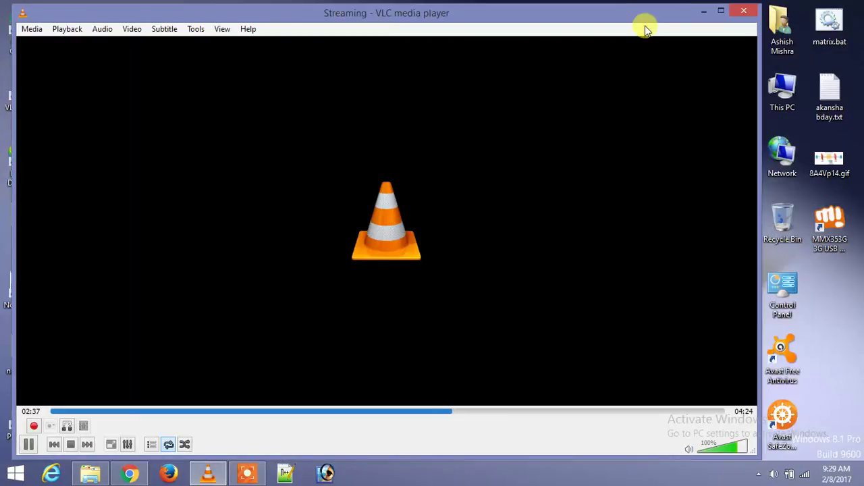
- Minimize the VLC window and refresh the desktop to look at the output file
click(703, 10)
right_click(402, 153)
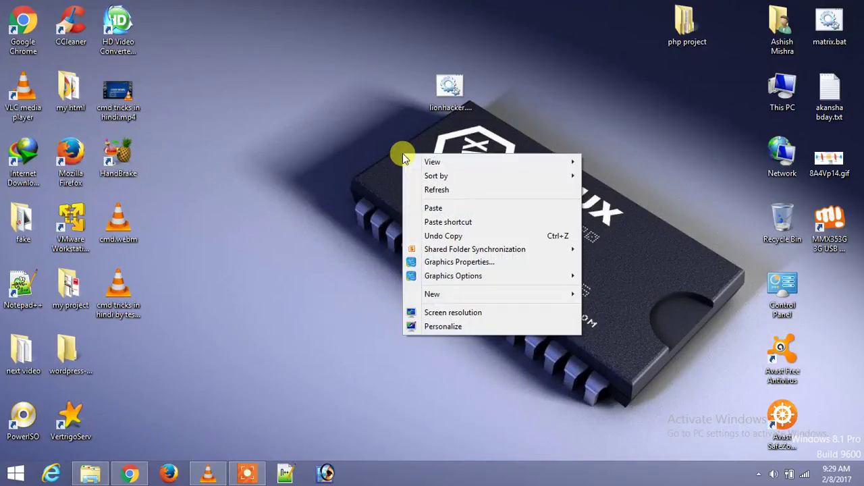
click(429, 185)
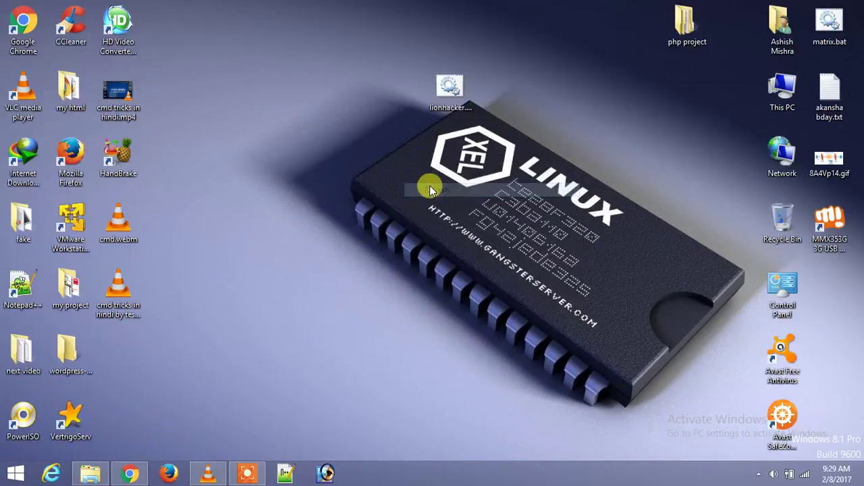
right_click(294, 177)
click(315, 211)
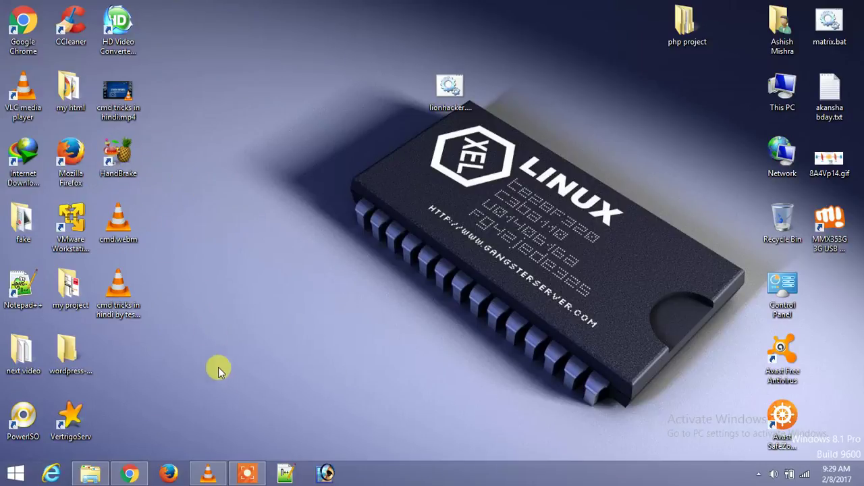
- Bring the VLC window back up to check the progress of the conversion
click(208, 473)
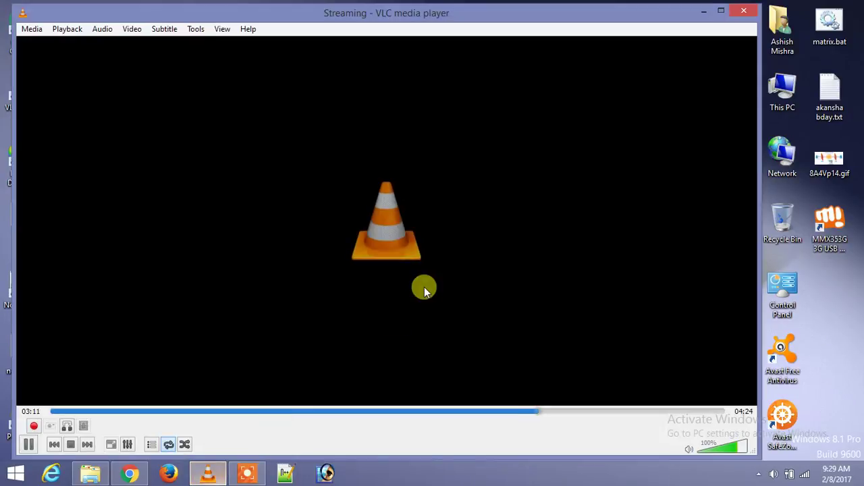
click(704, 12)
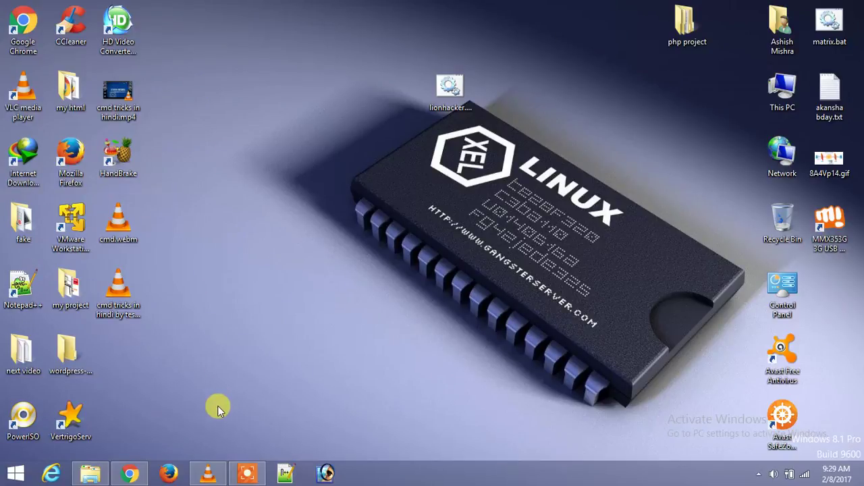
mouse_move(213, 478)
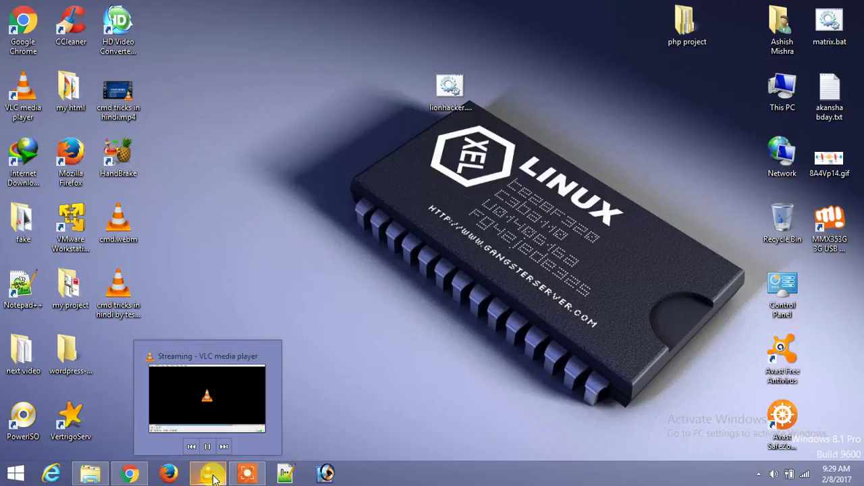
click(227, 395)
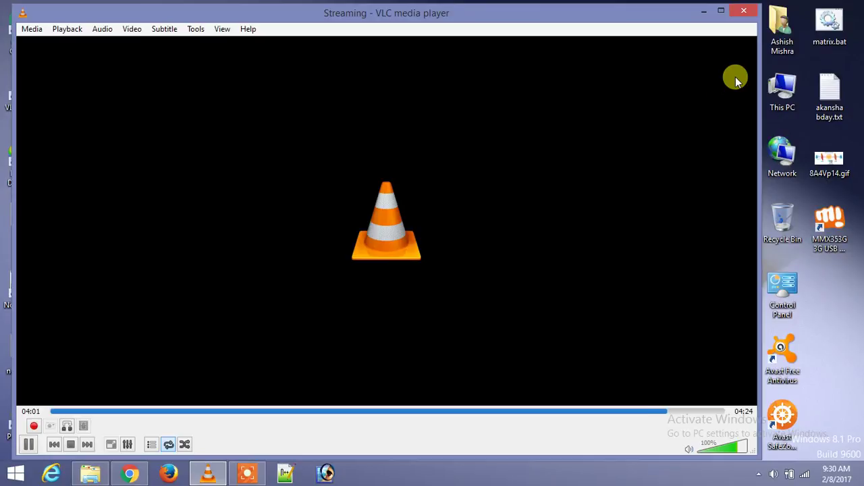
- Look through the Testy Codiez channel page in Chrome once more, then minimize the browser to return to VLC
click(130, 474)
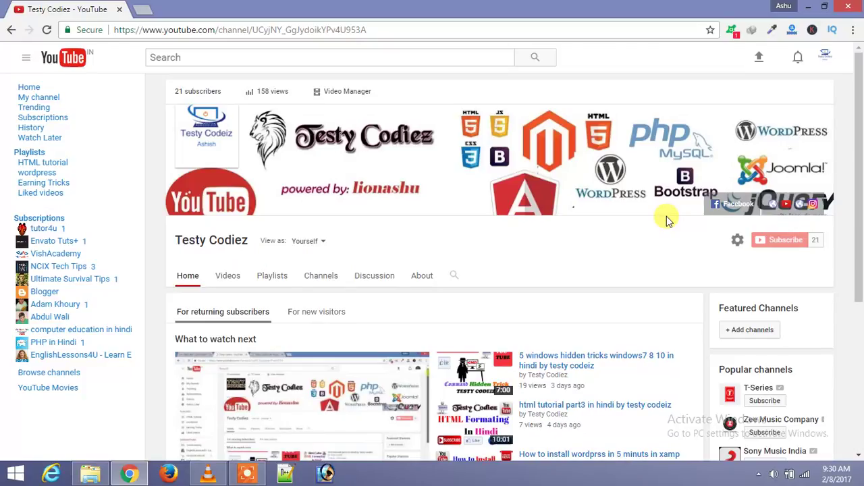
scroll(861, 181, down, 1)
scroll(862, 181, up, 1)
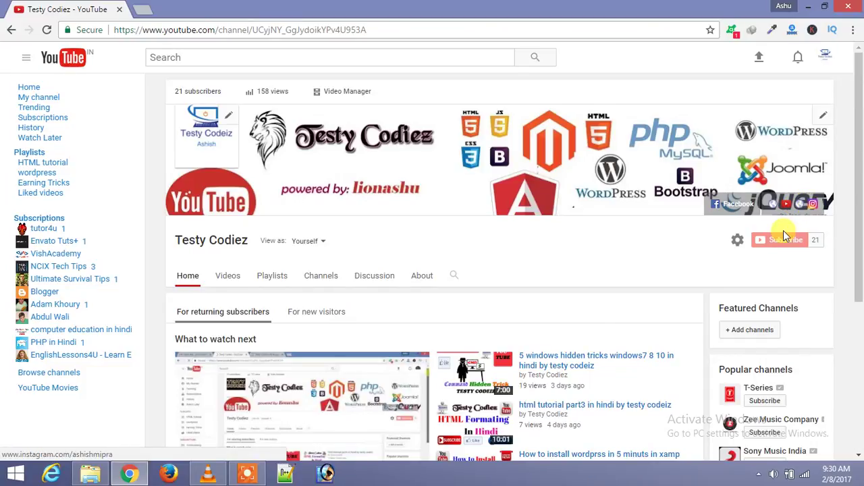
click(852, 329)
drag(853, 329, 853, 171)
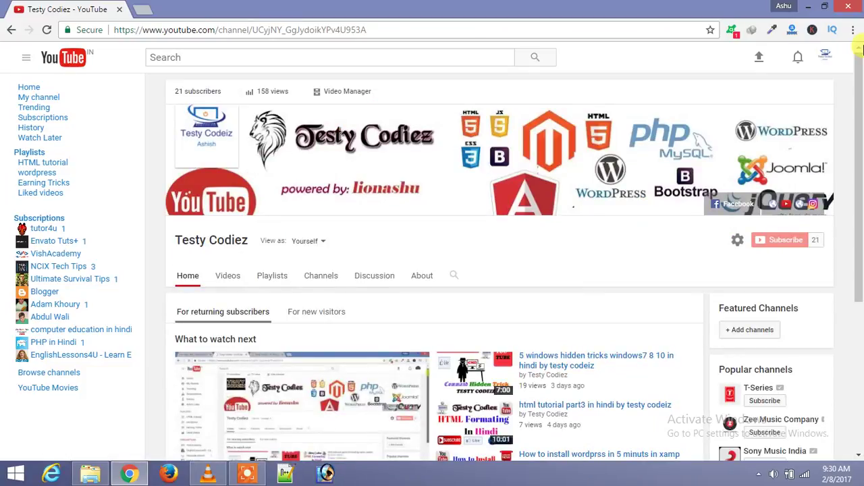
click(809, 6)
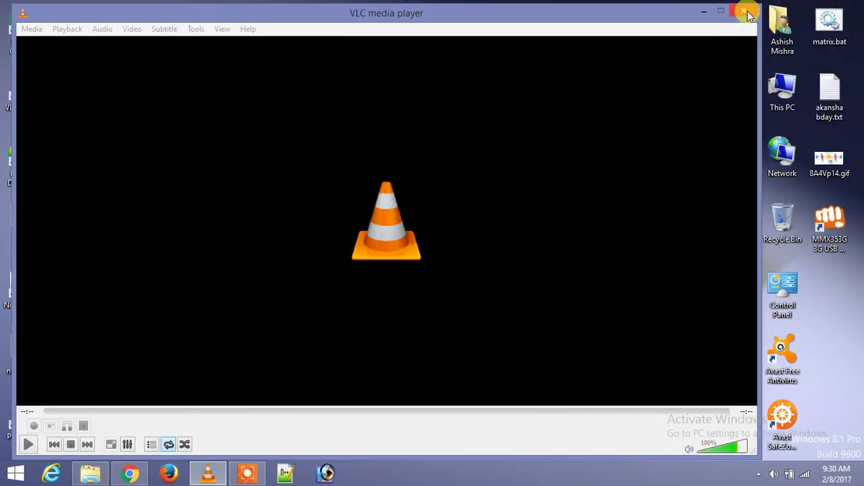
- Close VLC media player, forcing the unresponsive program to end and cancelling the search for a solution
click(746, 12)
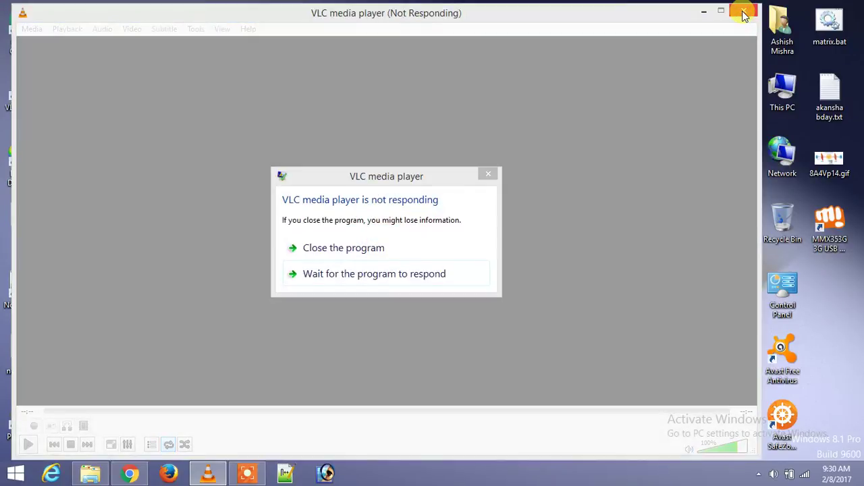
click(335, 255)
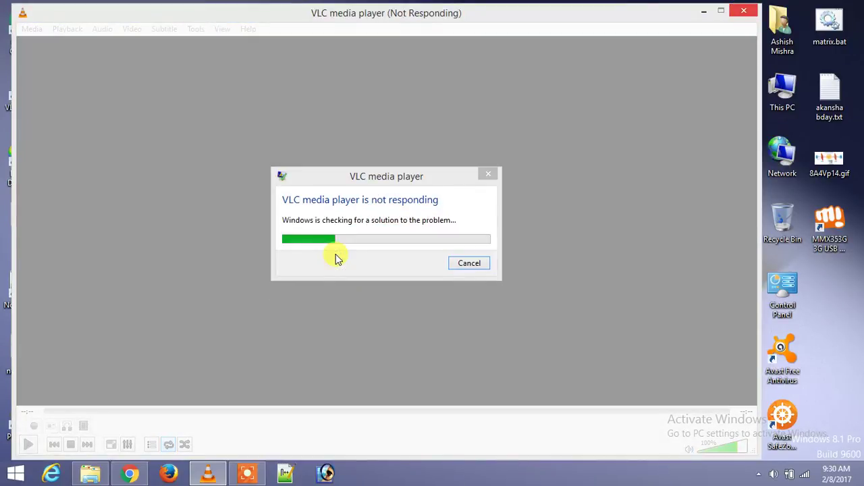
click(469, 263)
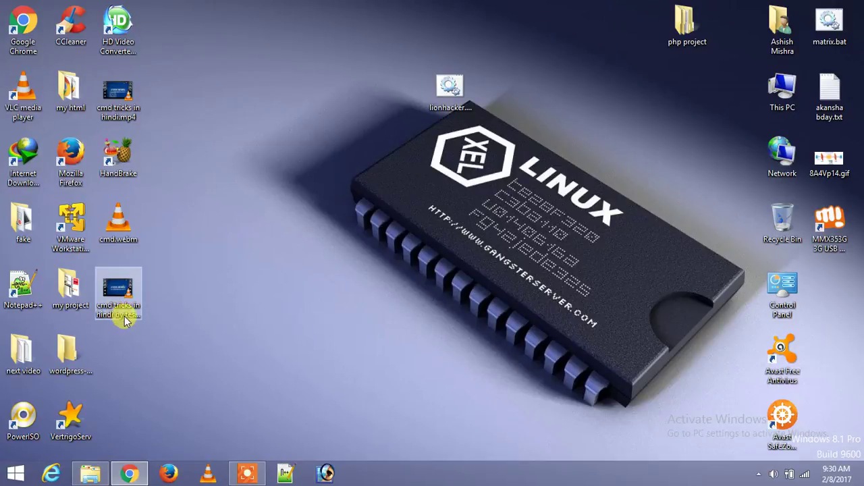
- Play the desktop file "cmd tricks in hindi by testy codeiz.mp4" full screen in VLC and lower the volume to 40%
double_click(123, 299)
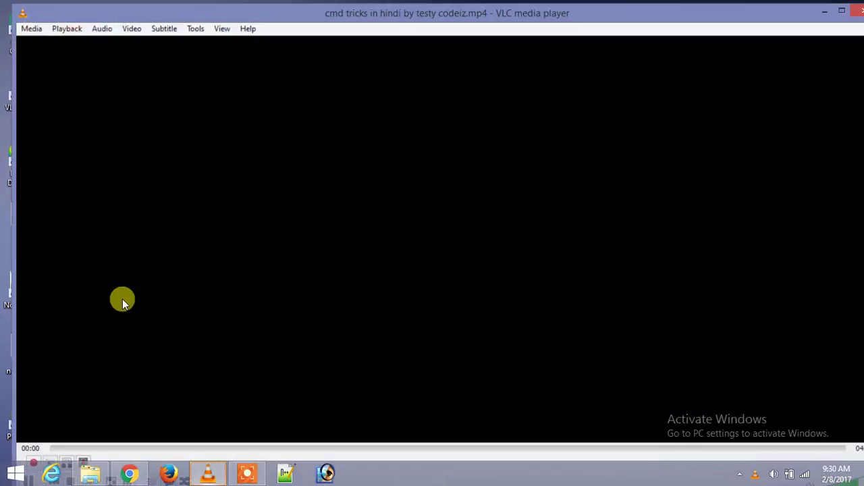
double_click(297, 265)
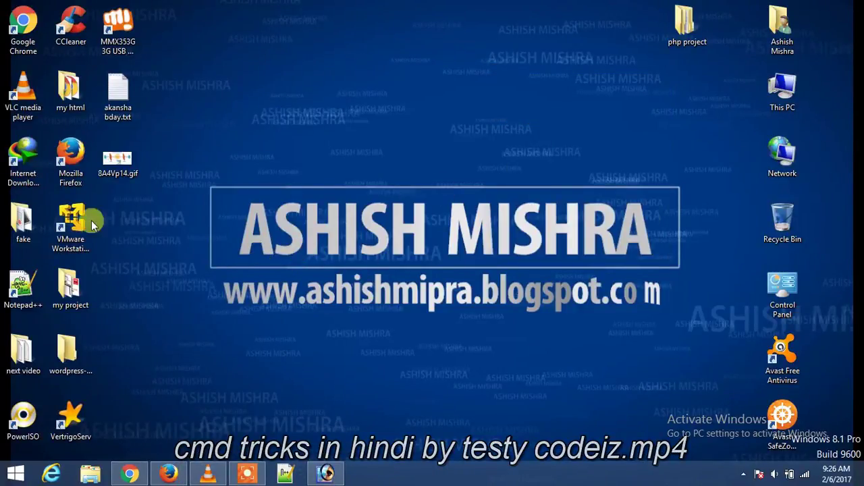
scroll(433, 243, down, 8)
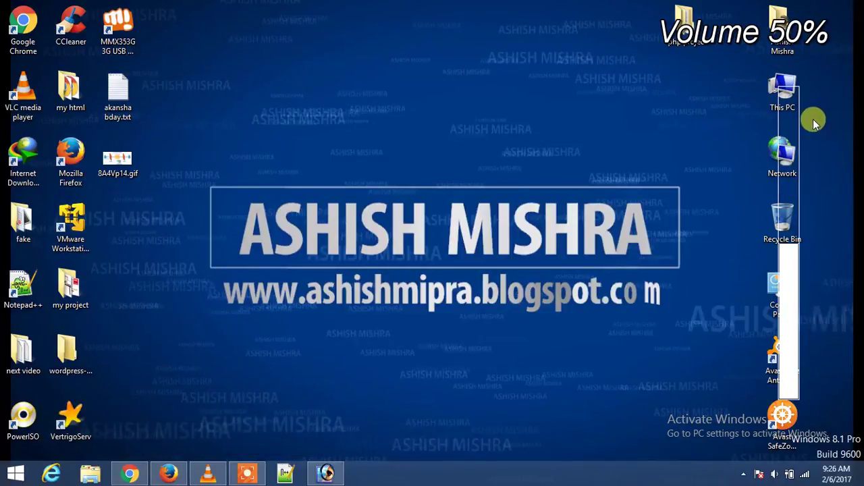
scroll(432, 243, down, 2)
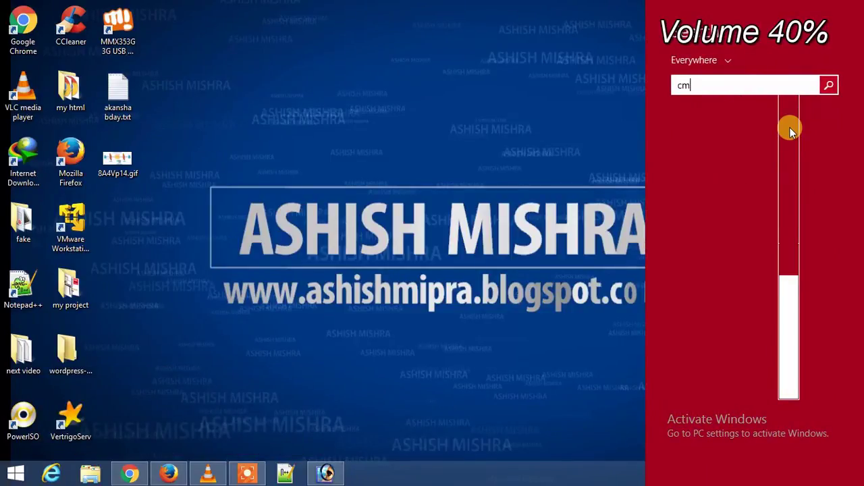